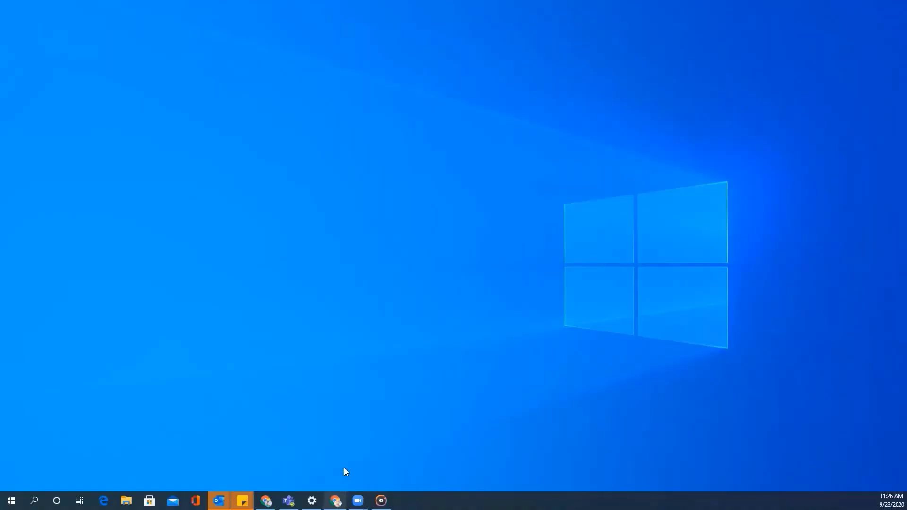
- Switch to the Mero Share page in Chrome and log in with depository participant GLOBAL IME CAPITAL LIMITED (11200)
left_click(336, 499)
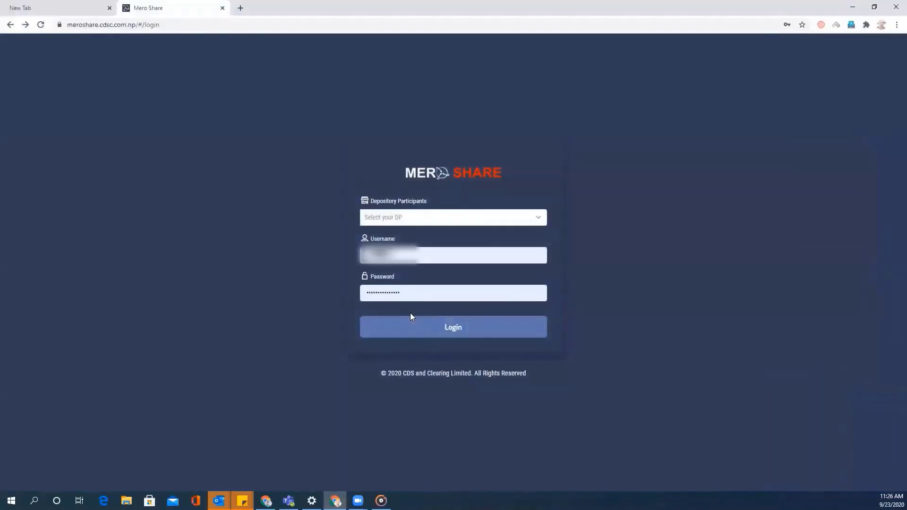
left_click(427, 225)
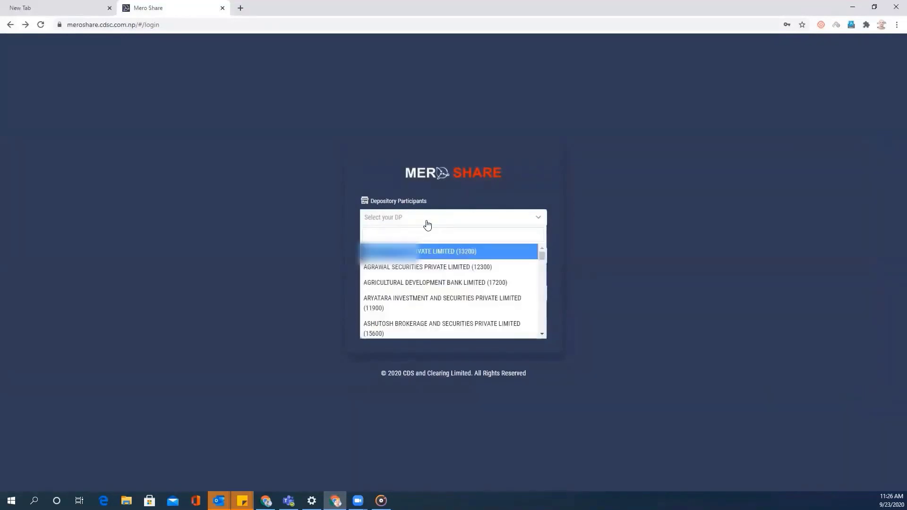
type("gl")
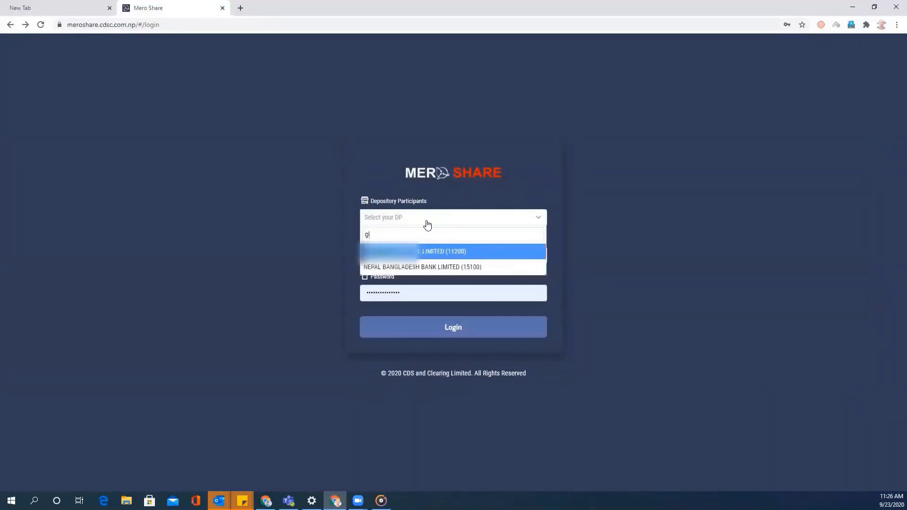
left_click(426, 252)
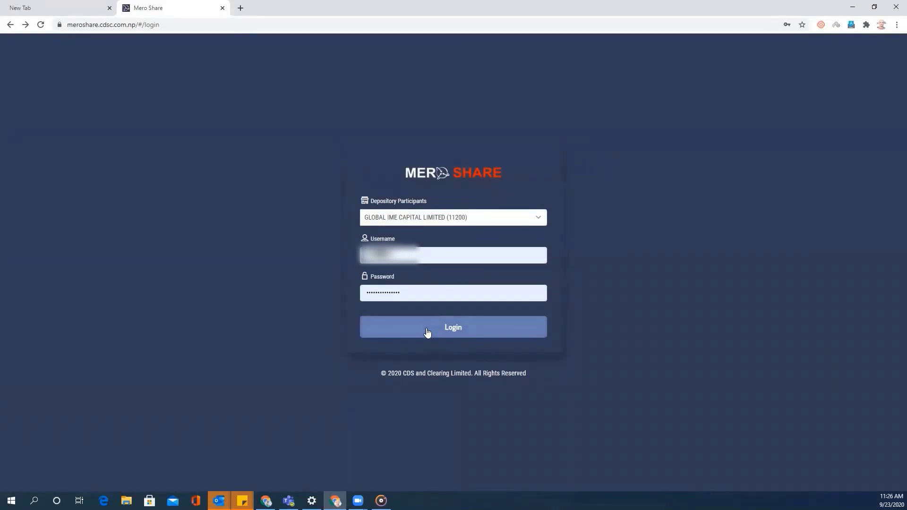
left_click(426, 332)
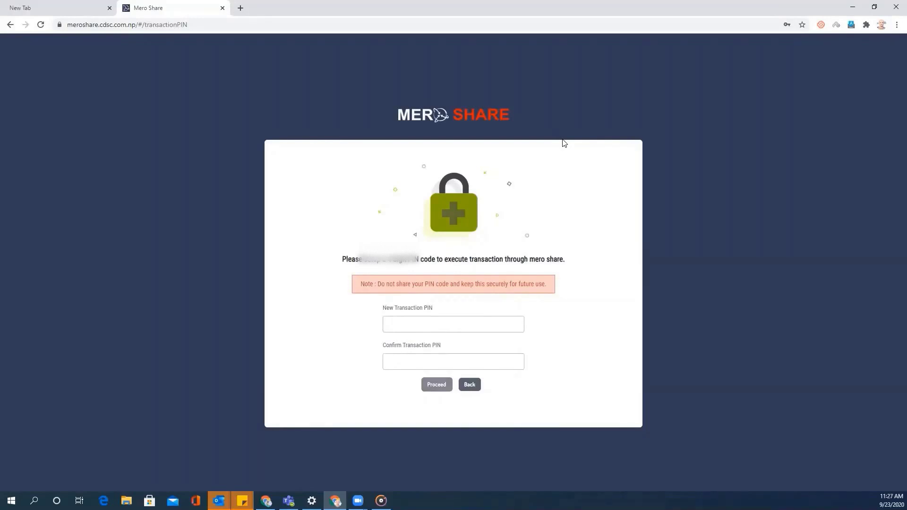
- Set up a 4-digit transaction PIN by filling in the new PIN and its confirmation, and proceed
key("ctrl+plus")
key("ctrl+plus")
key("ctrl+plus")
key("ctrl+plus")
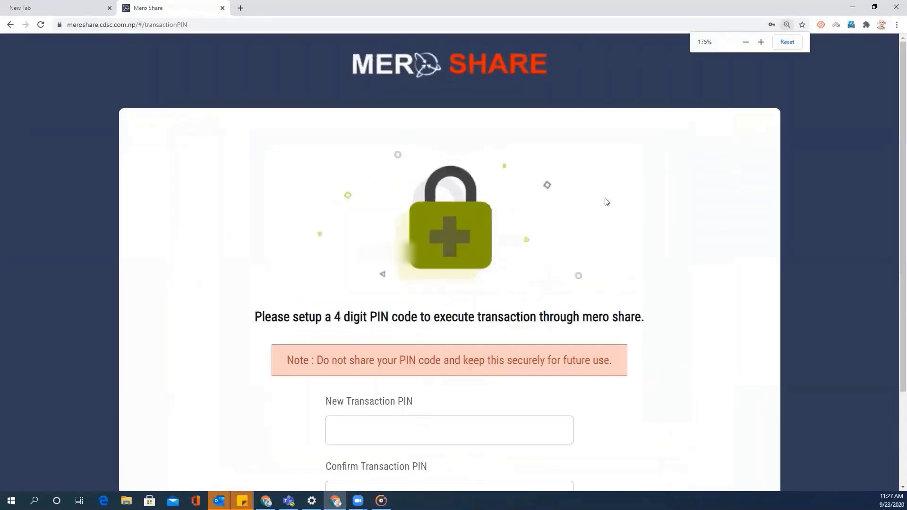
scroll(606, 202, "down", 1)
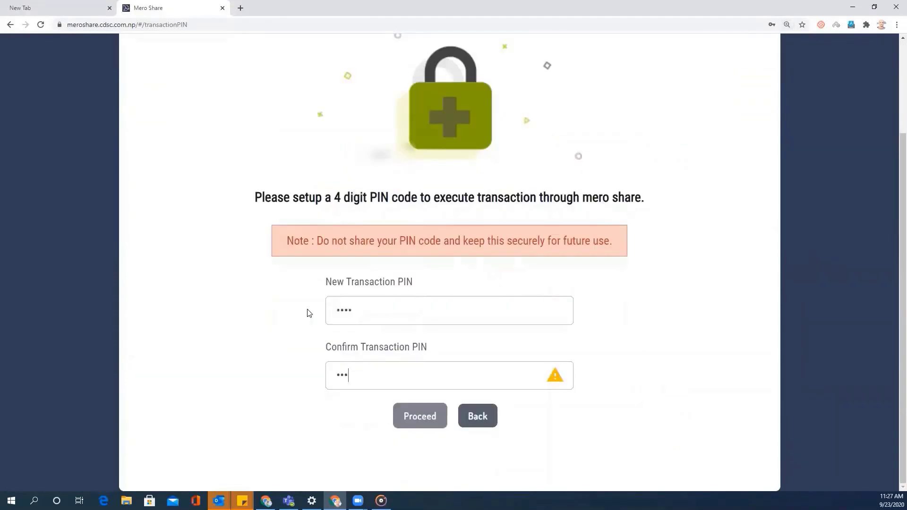
type("1")
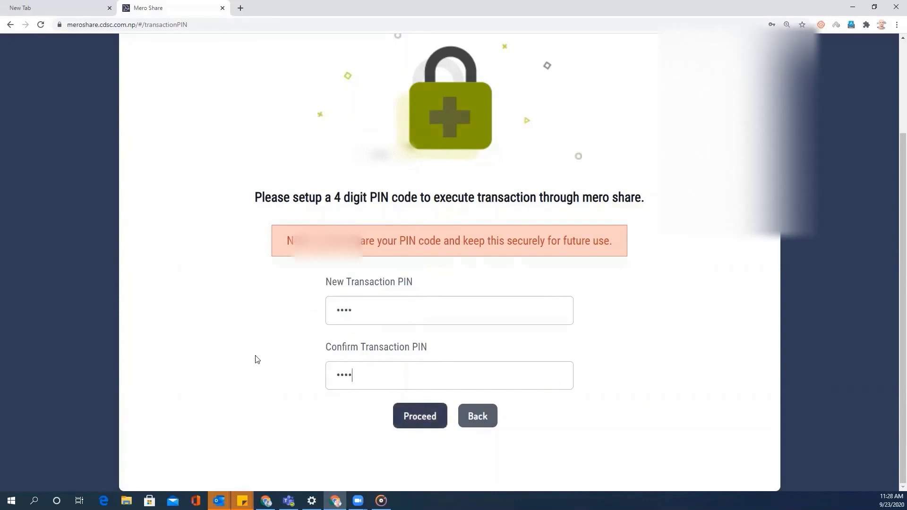
left_click(412, 424)
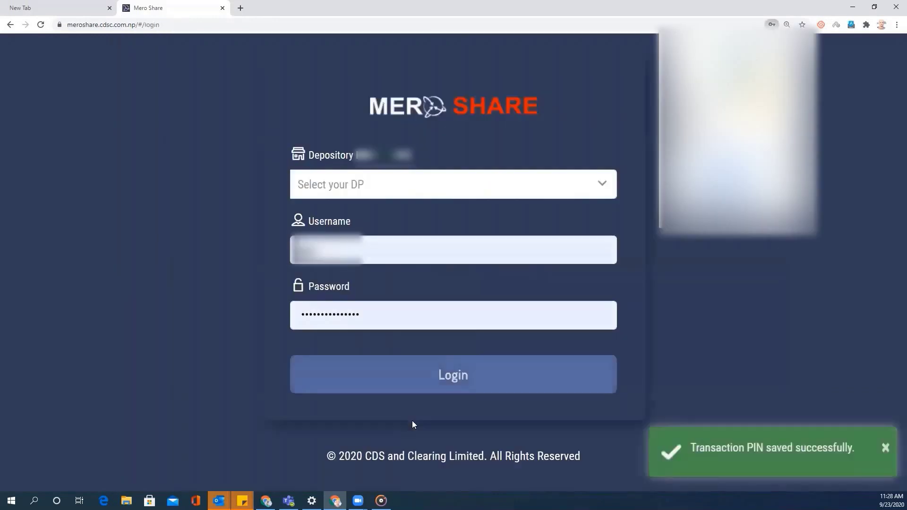
left_click(499, 192)
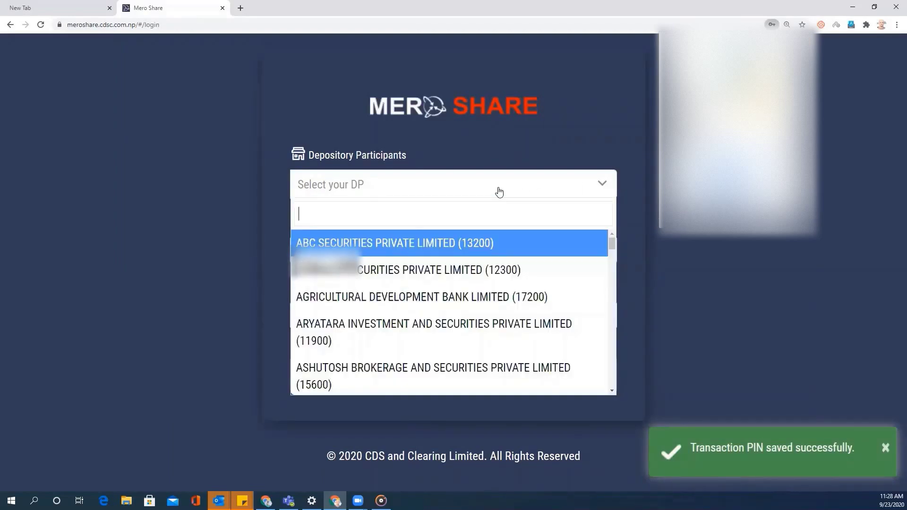
type("g")
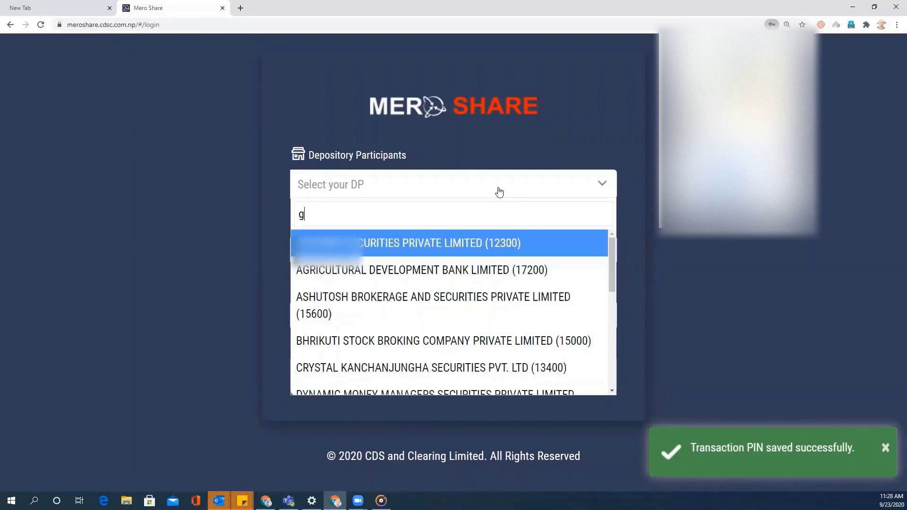
key("BackSpace")
left_click(574, 140)
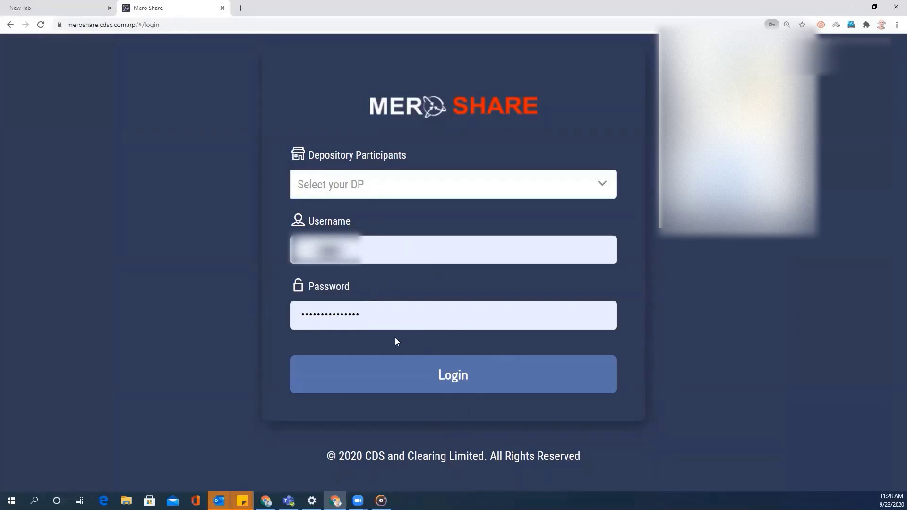
- Choose GLOBAL IME CAPITAL LIMITED (11200) as the depository participant and log in again with the saved credentials
left_click(386, 184)
type("glo")
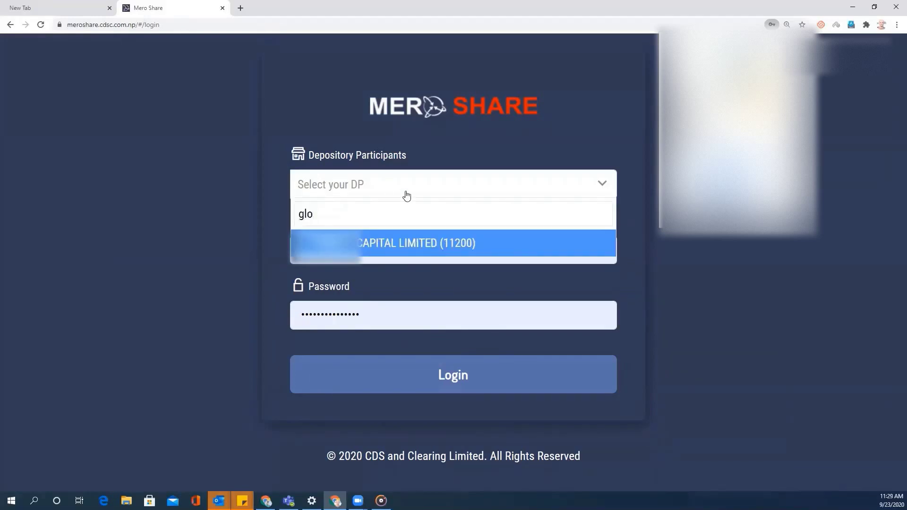
left_click(417, 244)
left_click(444, 373)
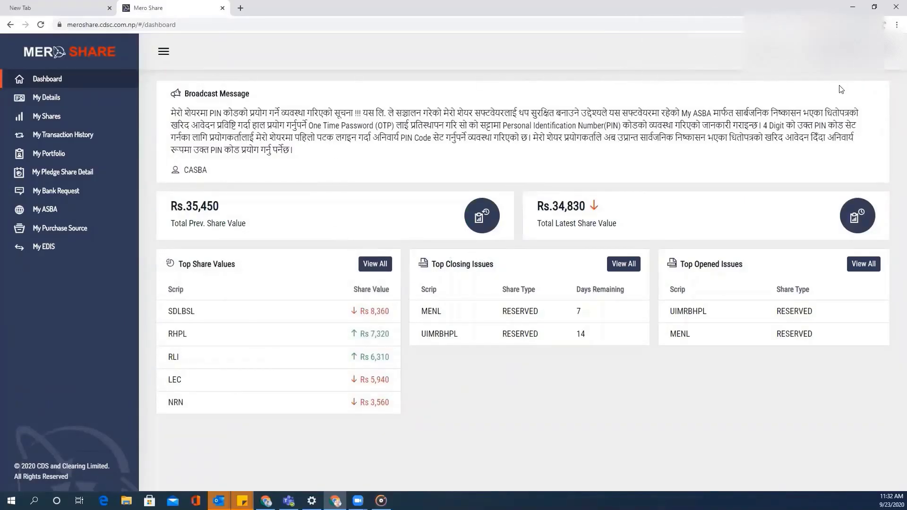
- Open the transaction PIN change form in the Mero Share user profile
scroll(835, 91, "up", 5)
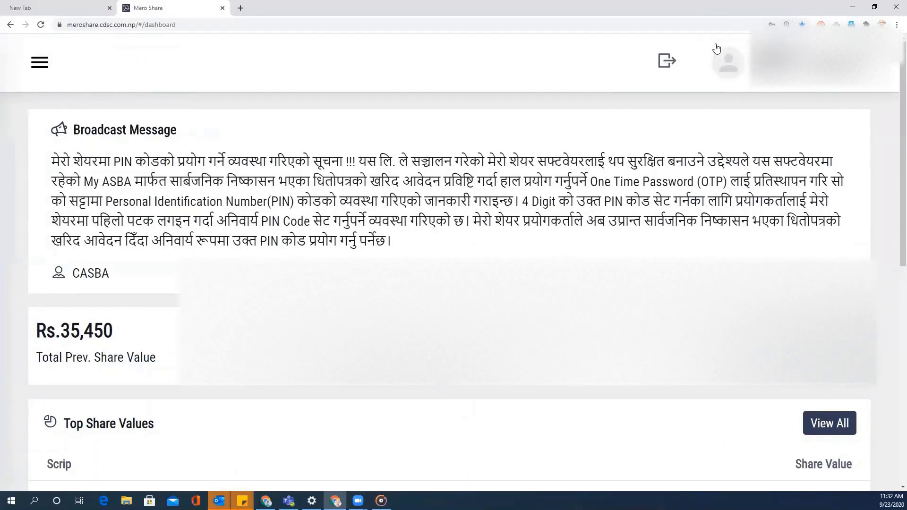
left_click(735, 69)
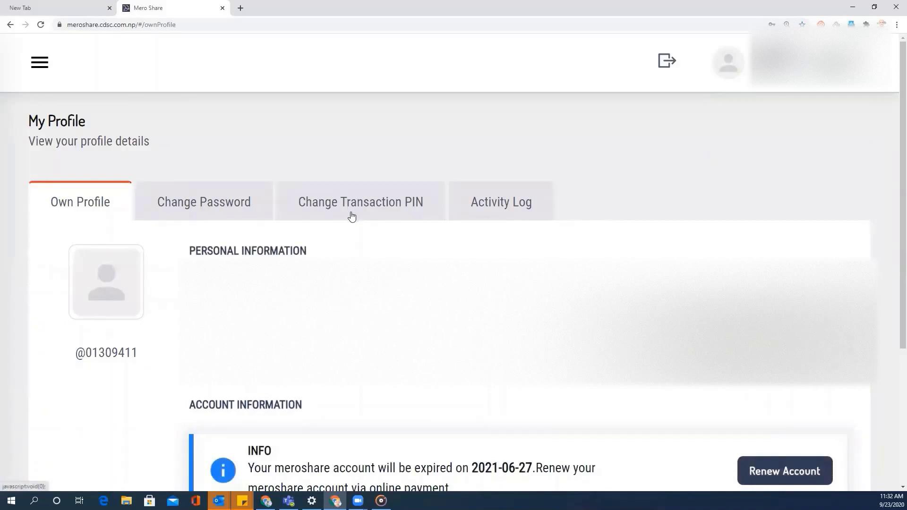
left_click(352, 216)
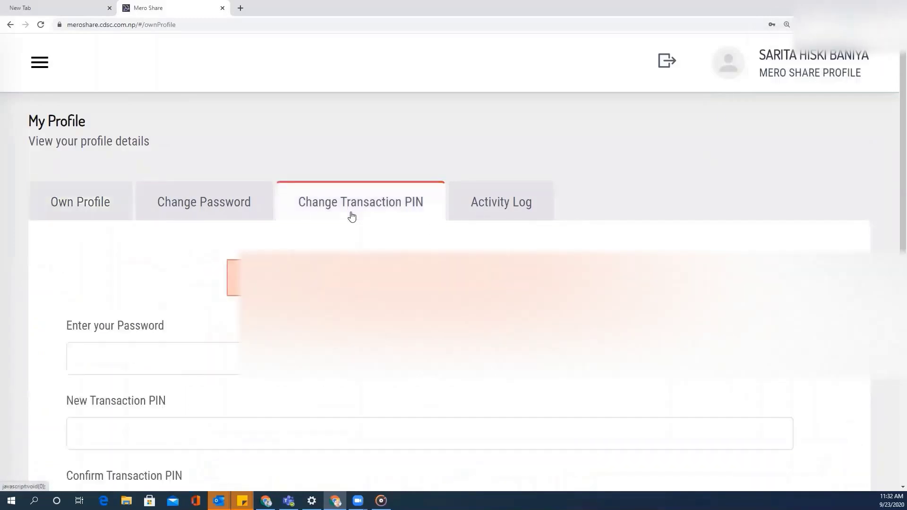
- Fill in the account password on the transaction PIN change form using the saved login
scroll(308, 283, "down", 3)
left_click(308, 358)
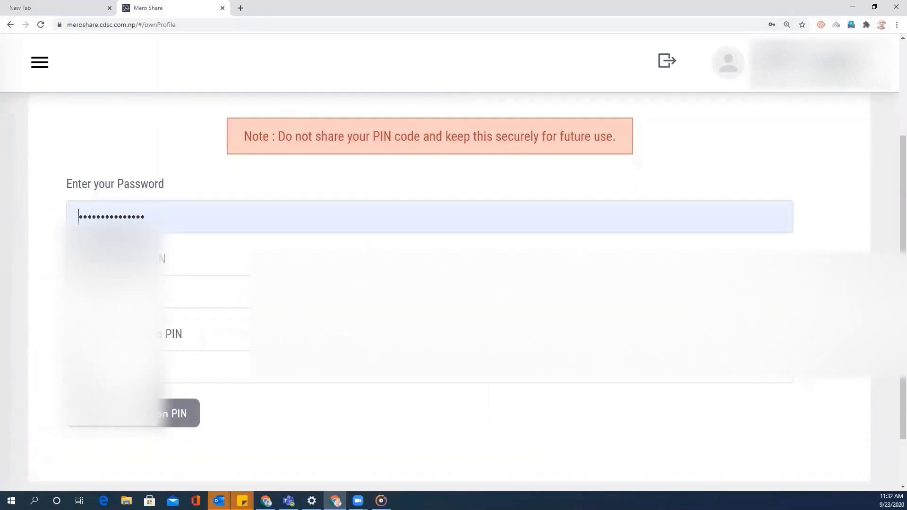
left_click(109, 246)
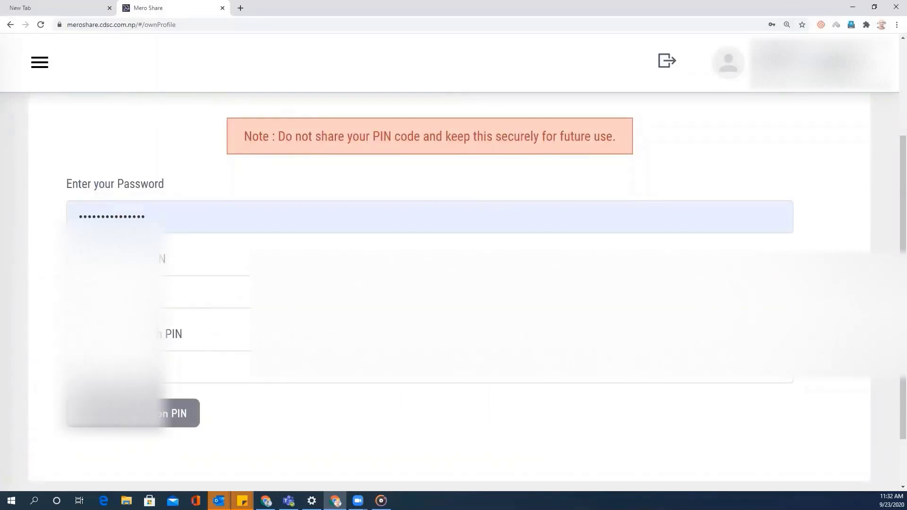
left_click(89, 211)
left_click(12, 265)
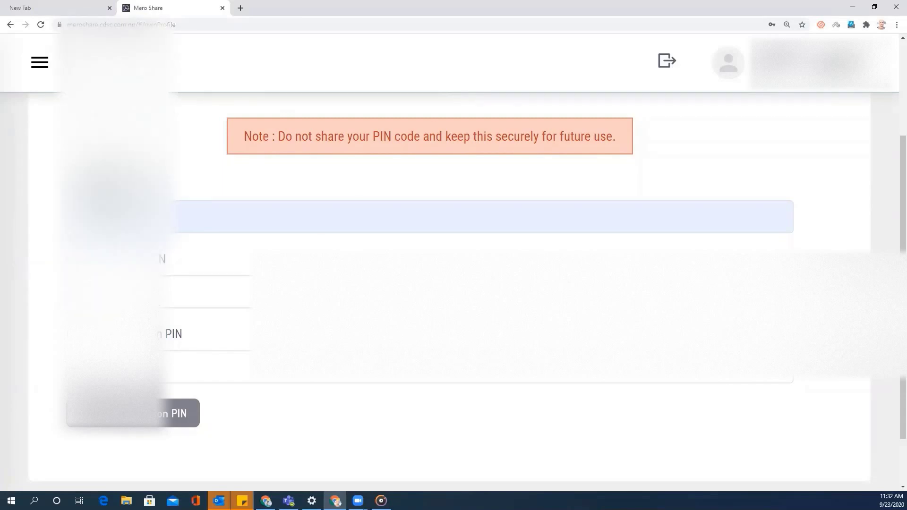
- Enter and confirm a new 4-digit transaction PIN, submit the change, and dismiss the browser's password pop-up
left_click(108, 305)
type("••••")
left_click(99, 362)
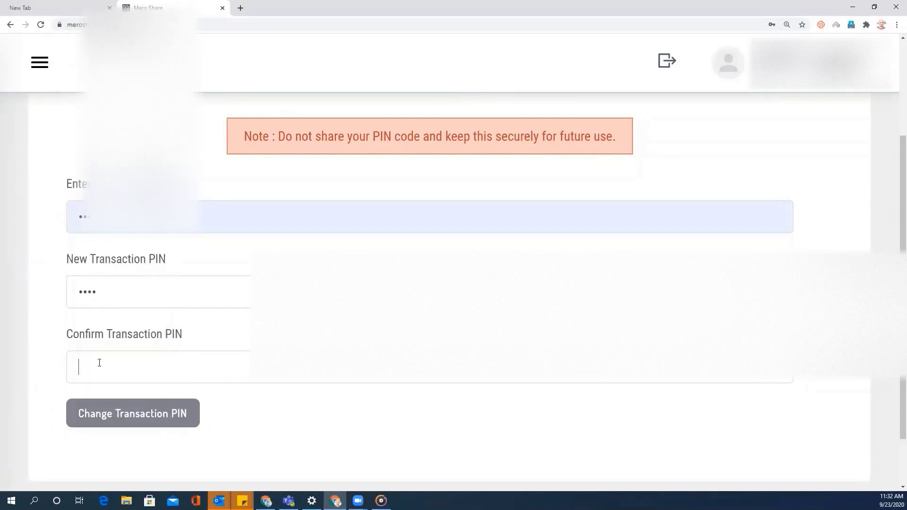
type("••••")
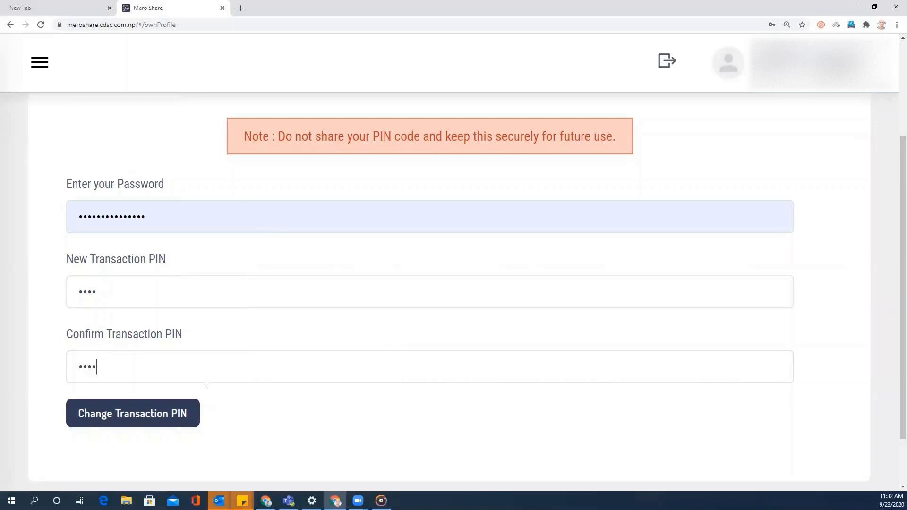
left_click(144, 424)
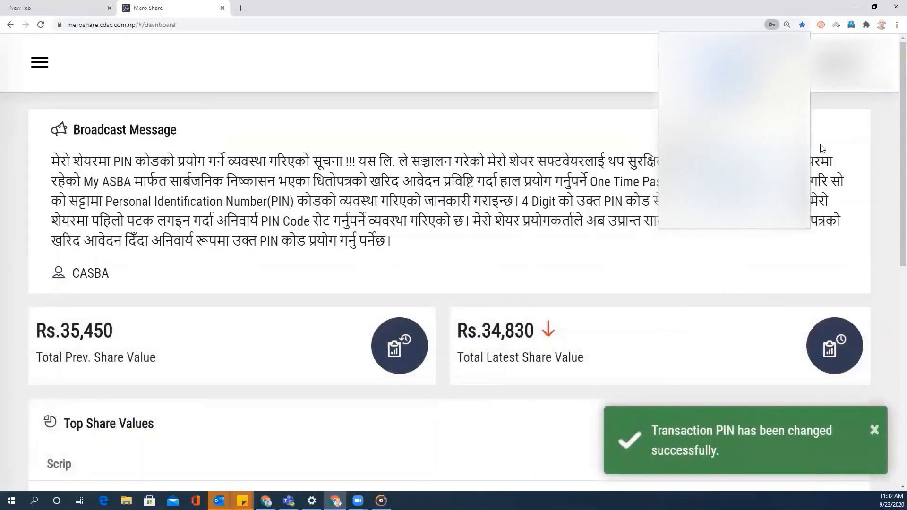
left_click(801, 42)
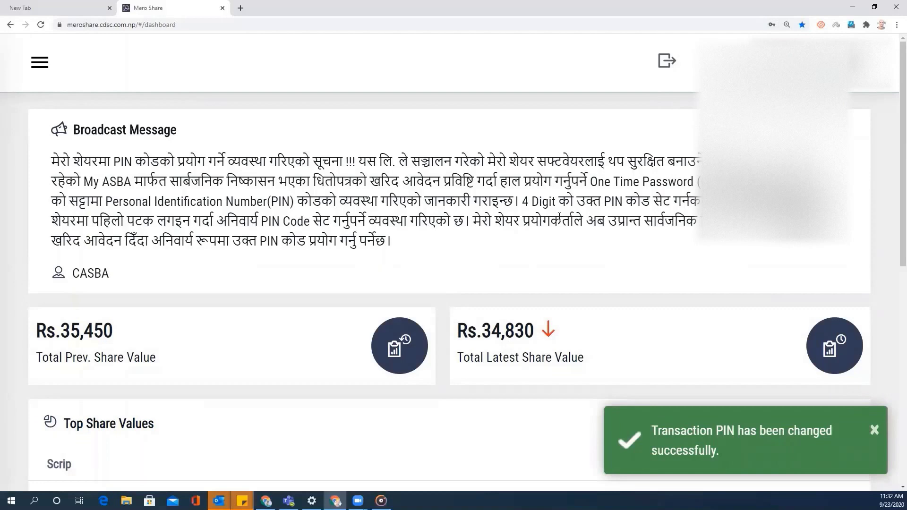